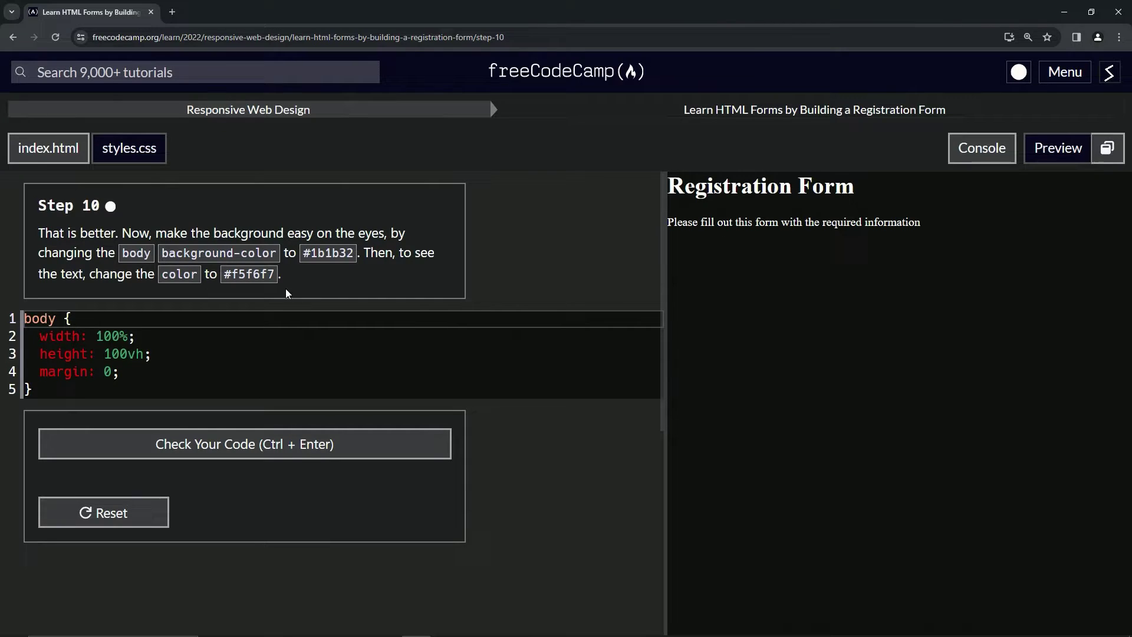
# Step: Add background-color: #1b1b32; on a new line in the body rule
pyautogui.click(141, 379)
pyautogui.press('Return')
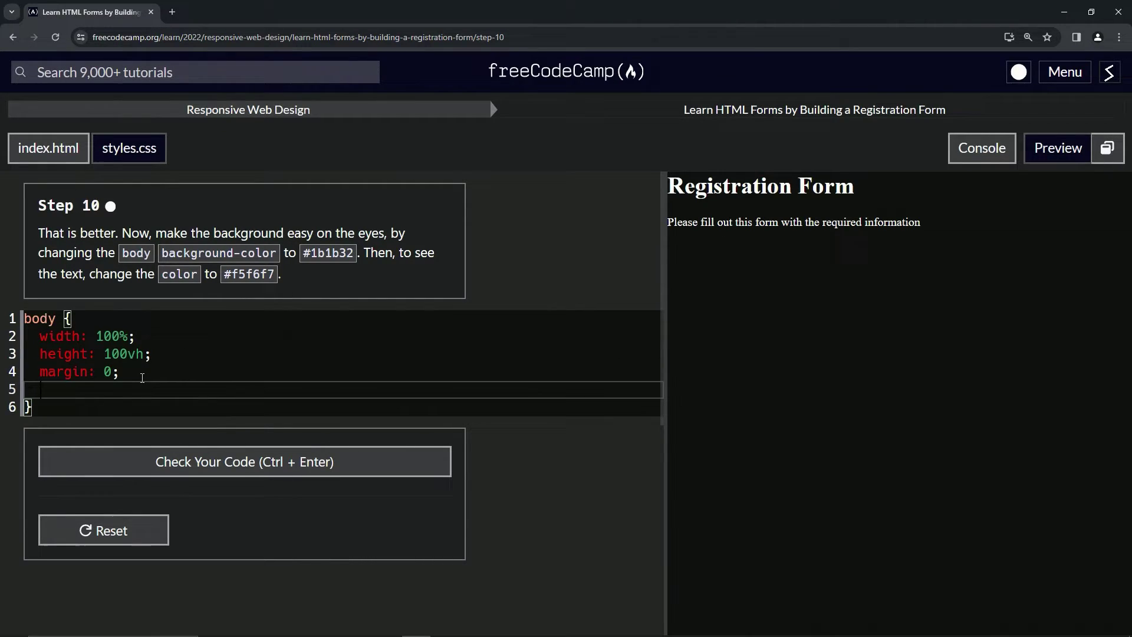
pyautogui.write('bacg')
pyautogui.press('BackSpace')
pyautogui.write('kgr')
pyautogui.write('oun')
pyautogui.write('d-')
pyautogui.write('color: ')
pyautogui.write('#')
pyautogui.press('BackSpace')
pyautogui.write('#1b1b')
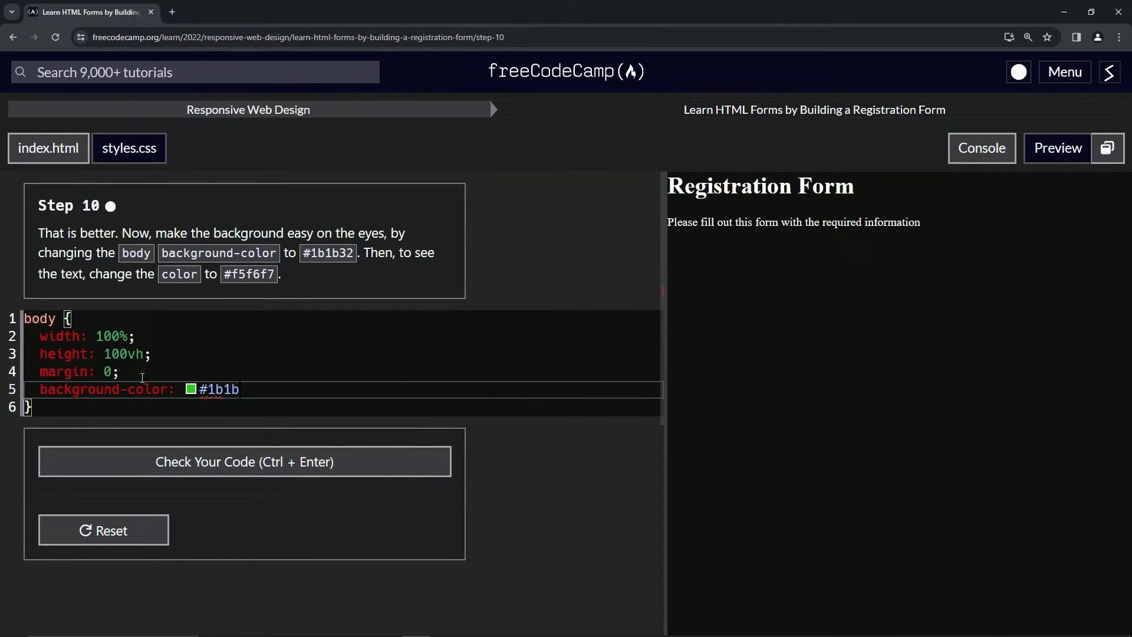
pyautogui.write('32;')
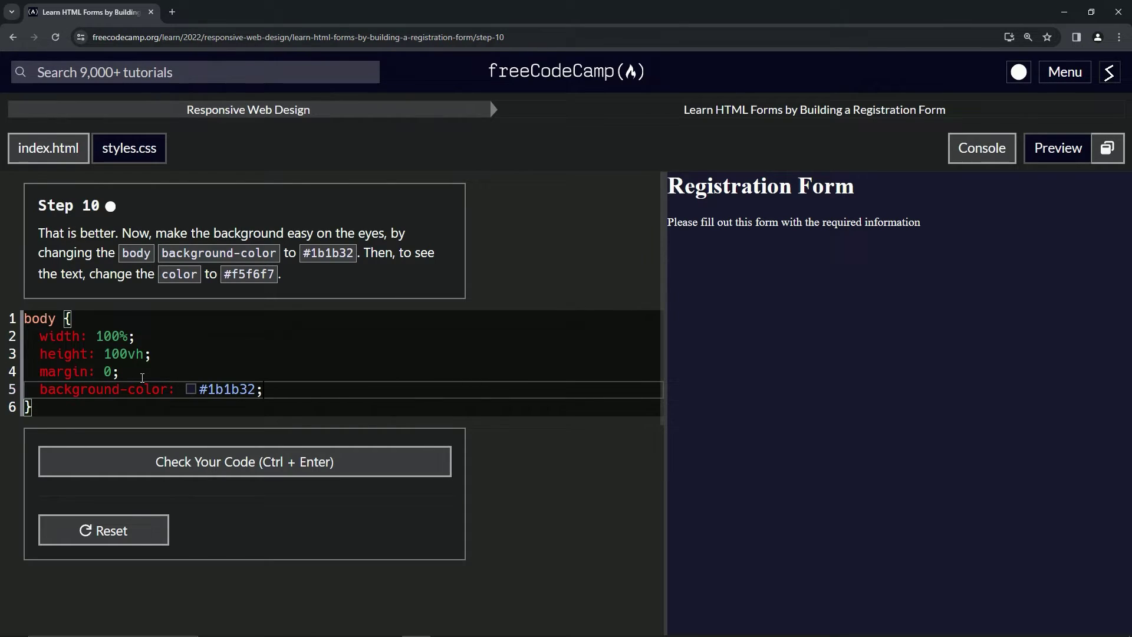
pyautogui.press('Return')
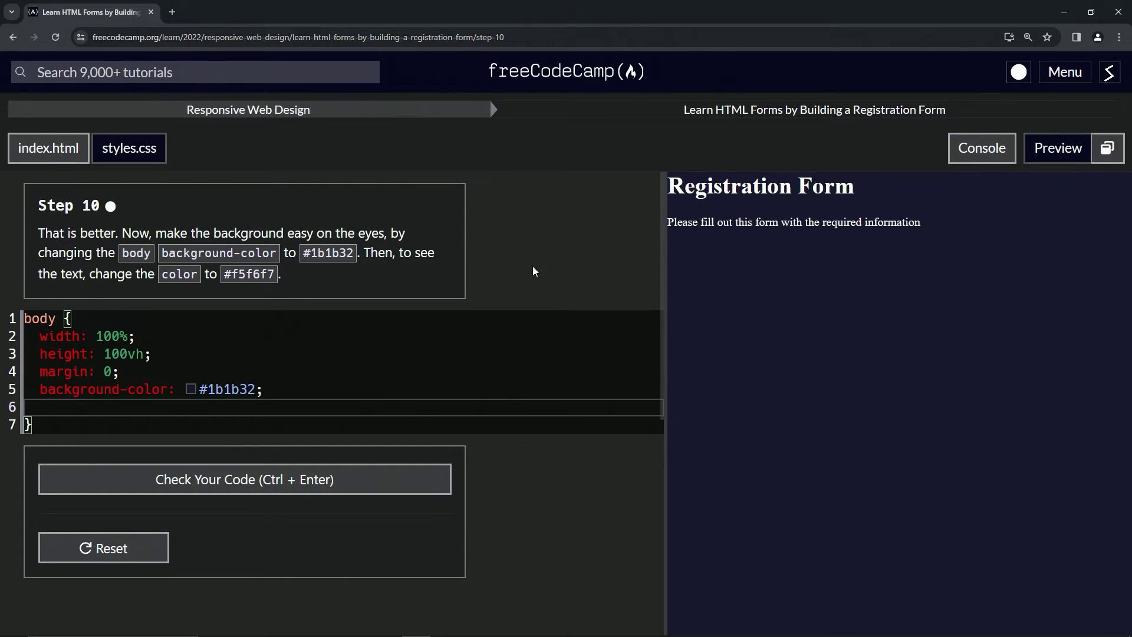
pyautogui.write('color: ')
pyautogui.write('#')
pyautogui.write('f')
pyautogui.write('5f6f6')
# Step: Add color: #f5f6f7; to the body rule, correcting the last digit
pyautogui.press('BackSpace')
pyautogui.write('7;')
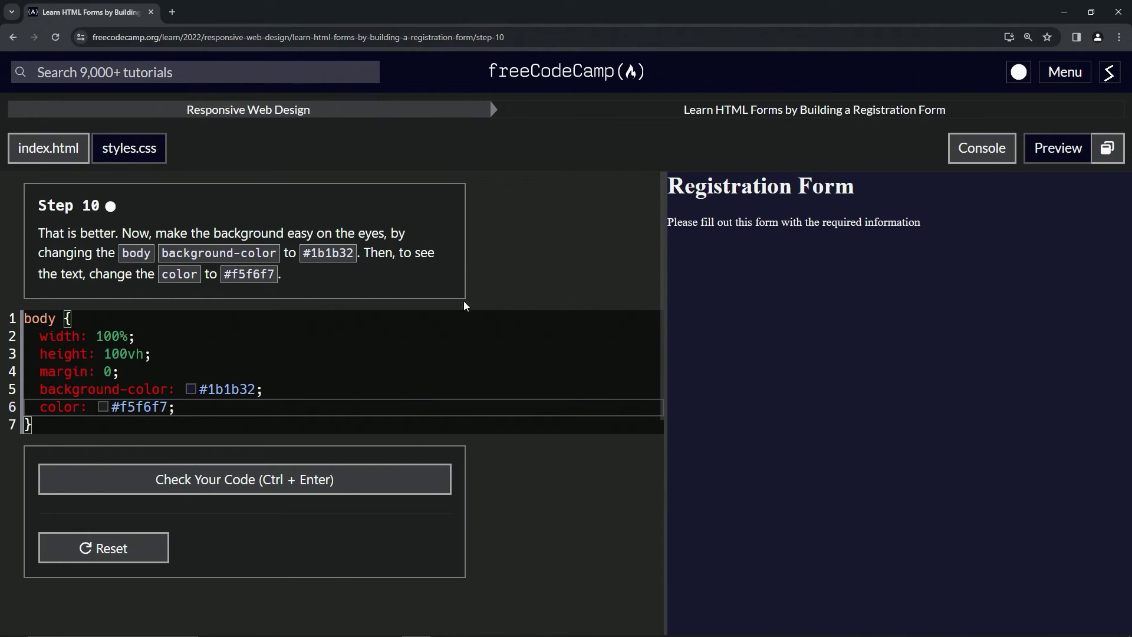
# Step: Check the Step 10 code, submit it, and advance to Step 11
pyautogui.click(219, 486)
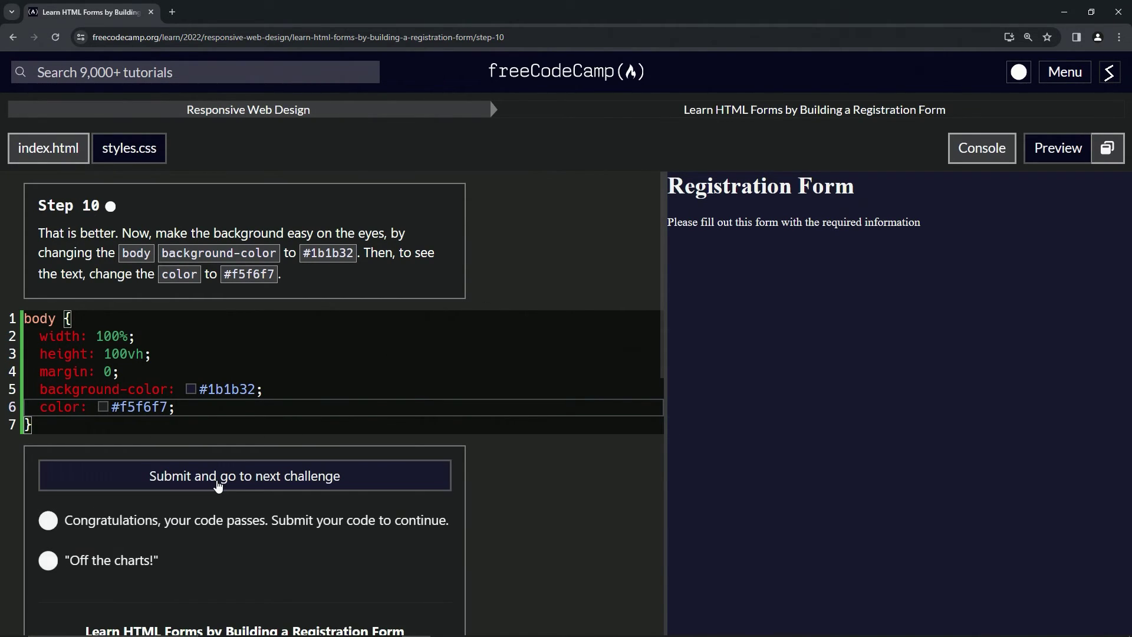
pyautogui.click(218, 486)
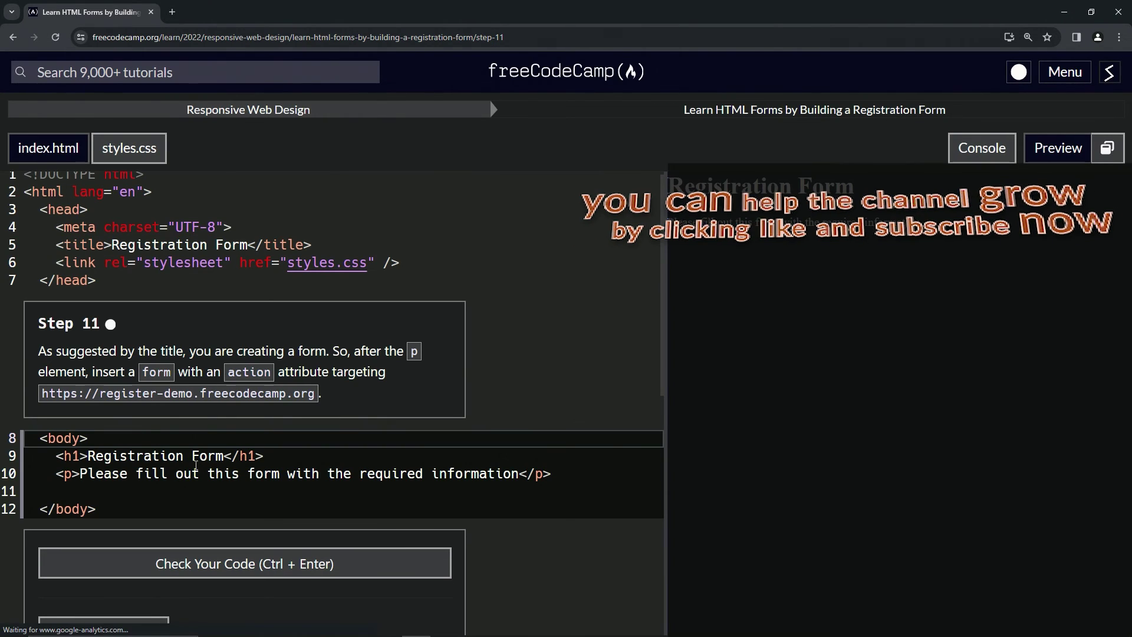